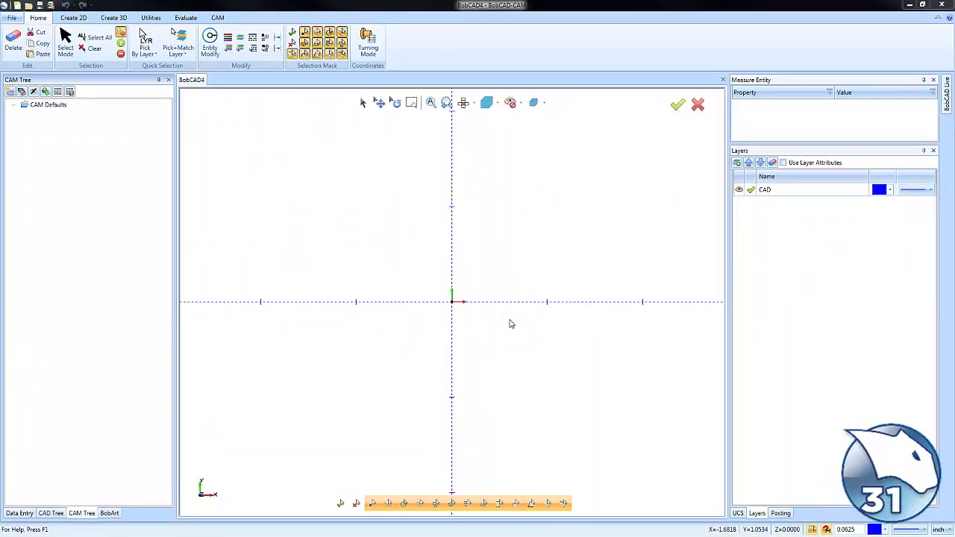
Create a rectangle with length 4 and width 2 at the origin, then zoom out.
click(73, 17)
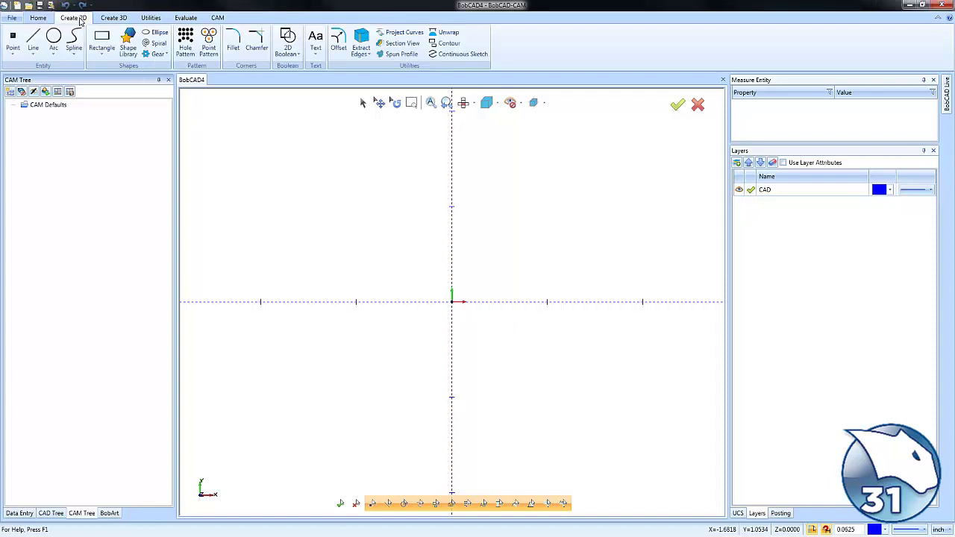
click(102, 41)
double_click(97, 165)
text(4)
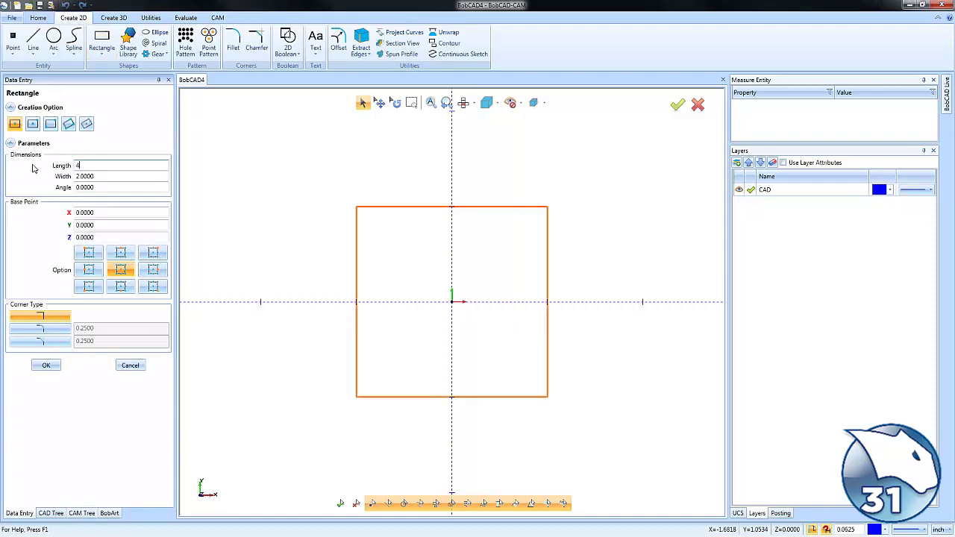
key(Tab)
click(58, 365)
click(130, 366)
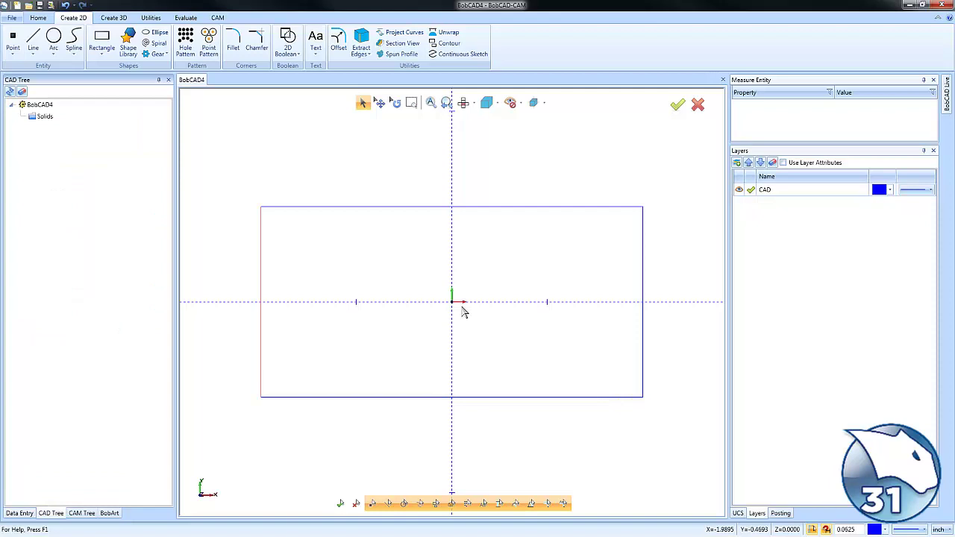
scroll(466, 306, down, 3)
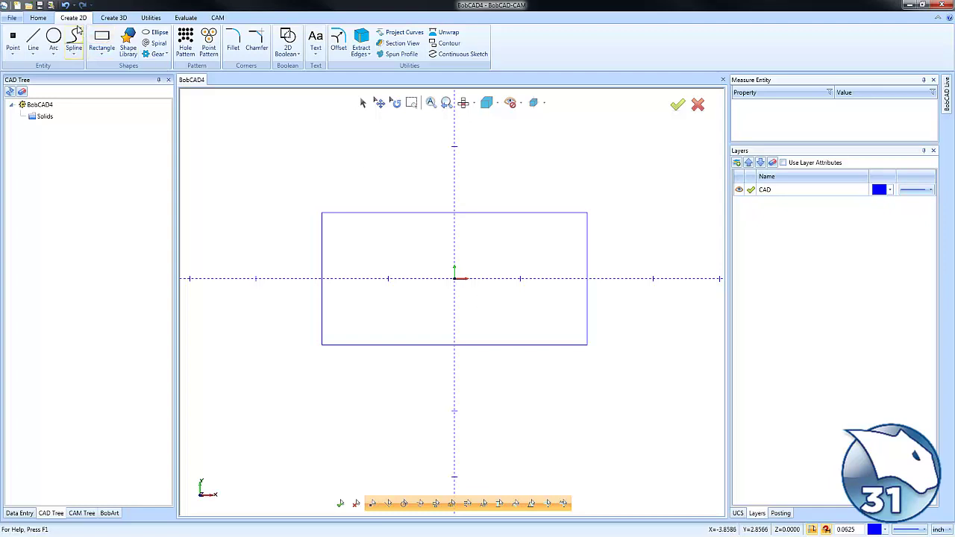
Start a Text entity and enter the string 'Sample 1234'.
click(318, 42)
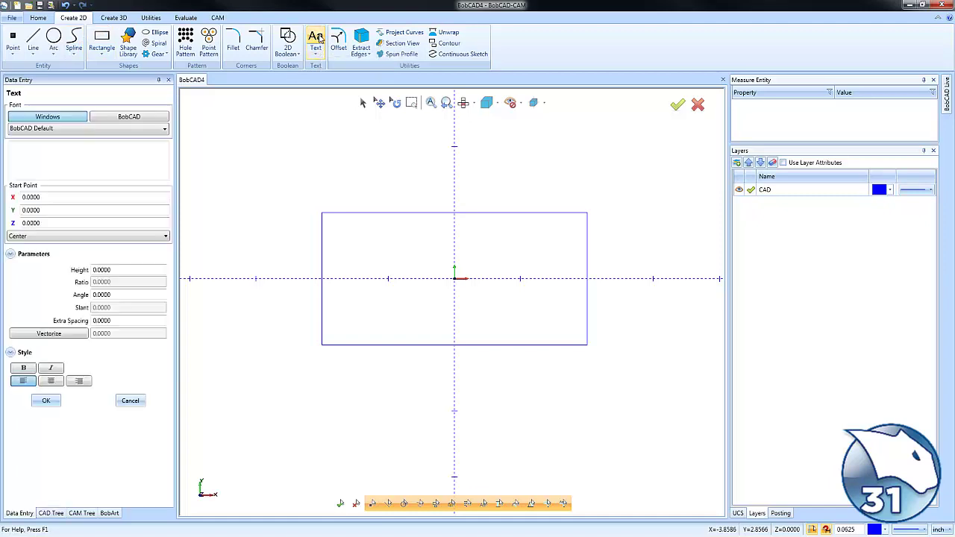
click(56, 155)
text(Samp)
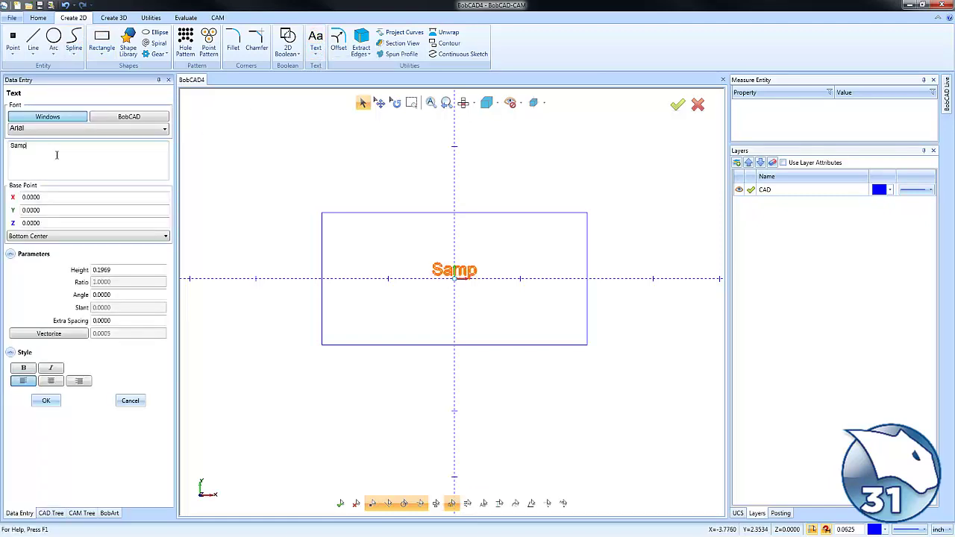
text(le 1234)
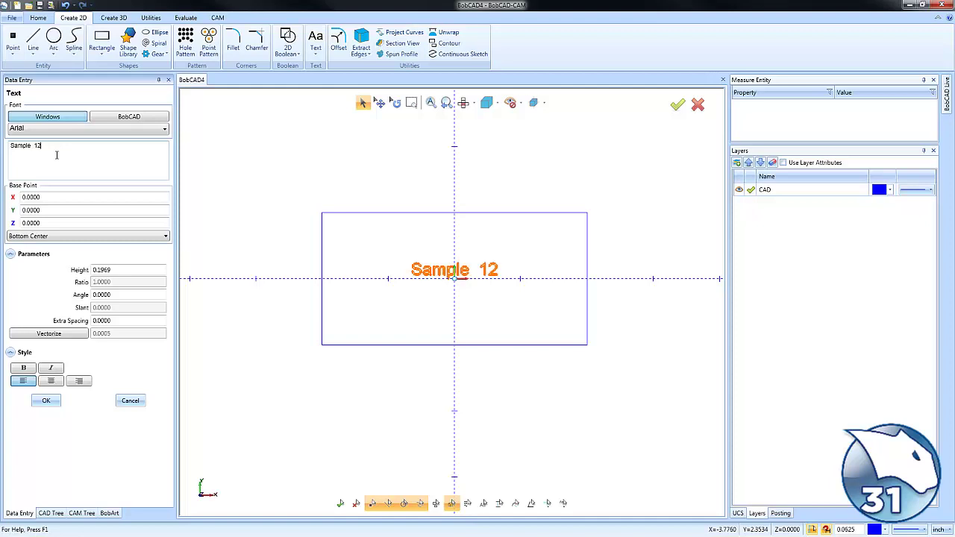
Try the Avenir Next Condensed and Black Ops One Windows fonts, then settle on Comic Sans MS.
click(120, 119)
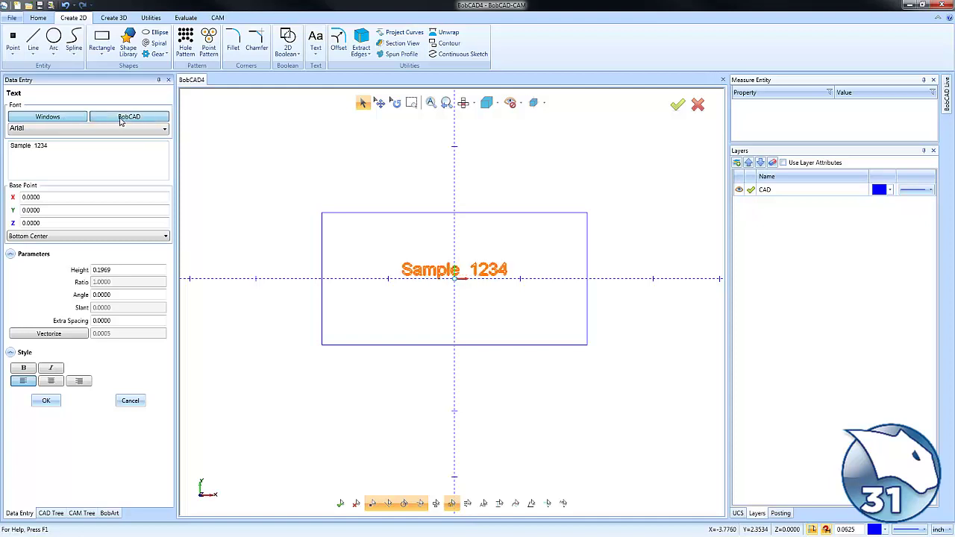
click(65, 118)
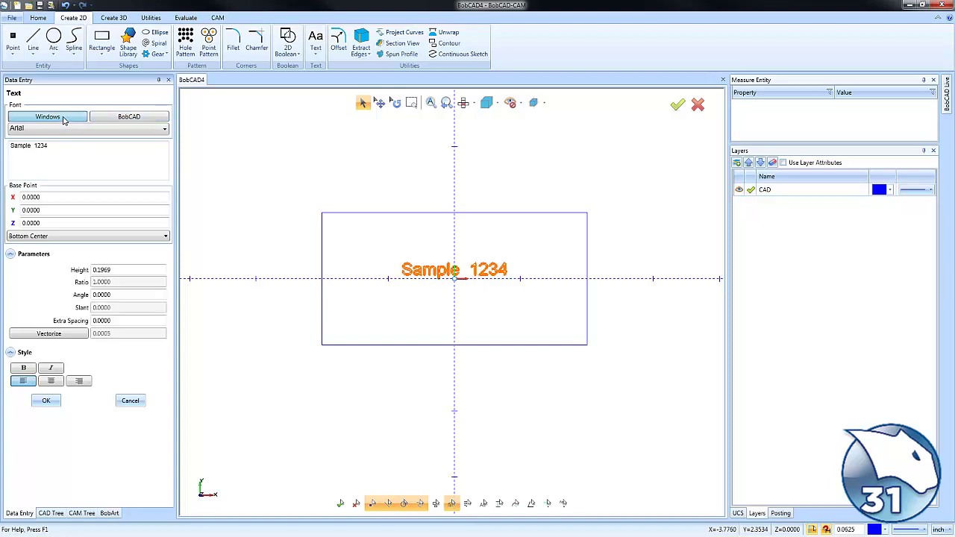
click(126, 131)
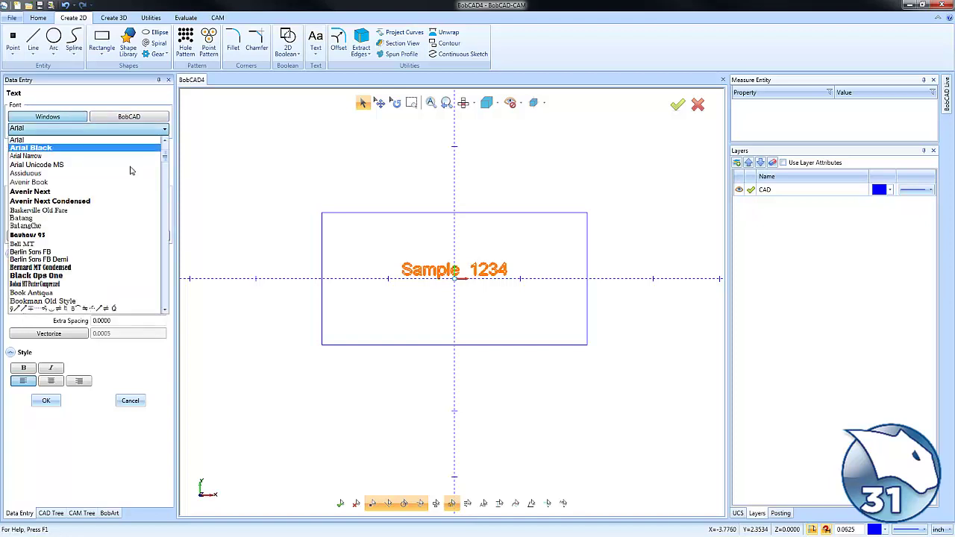
click(124, 204)
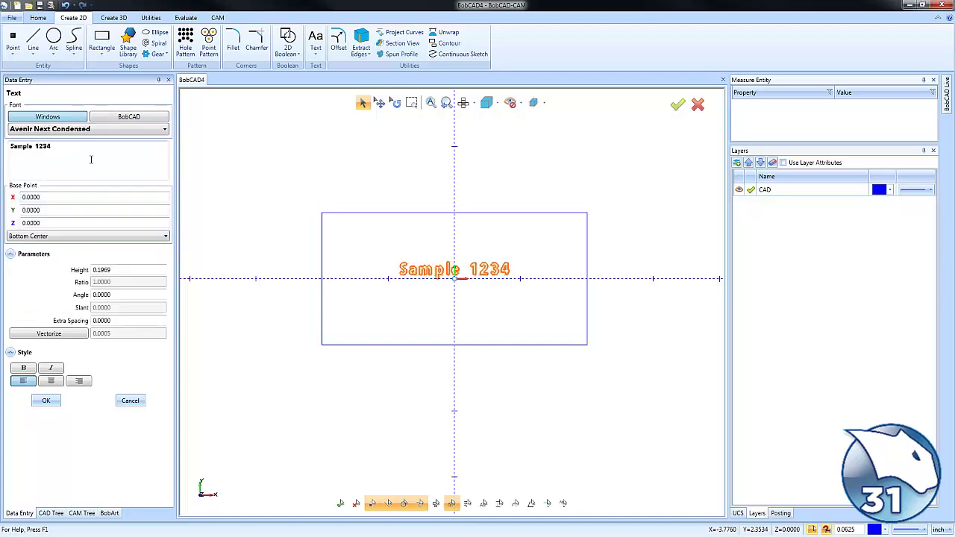
click(94, 130)
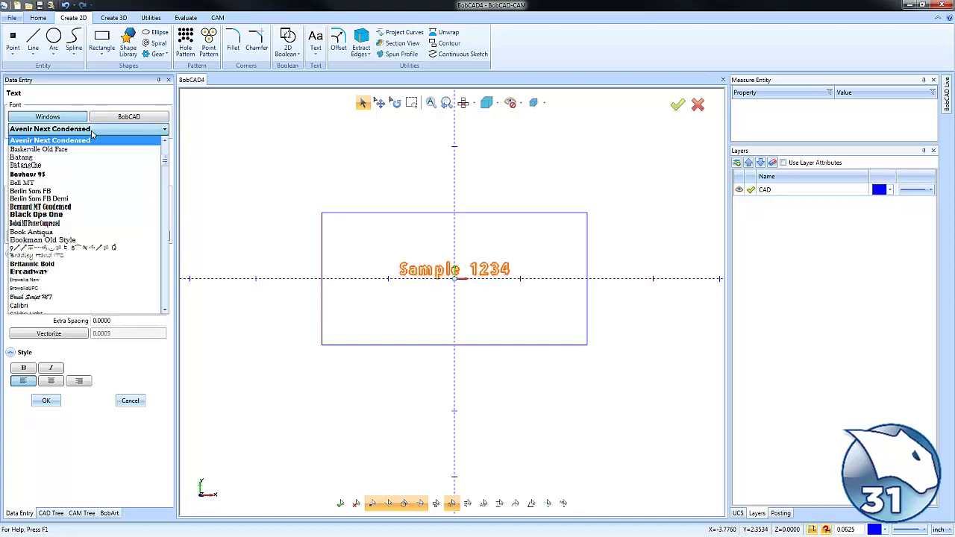
click(94, 215)
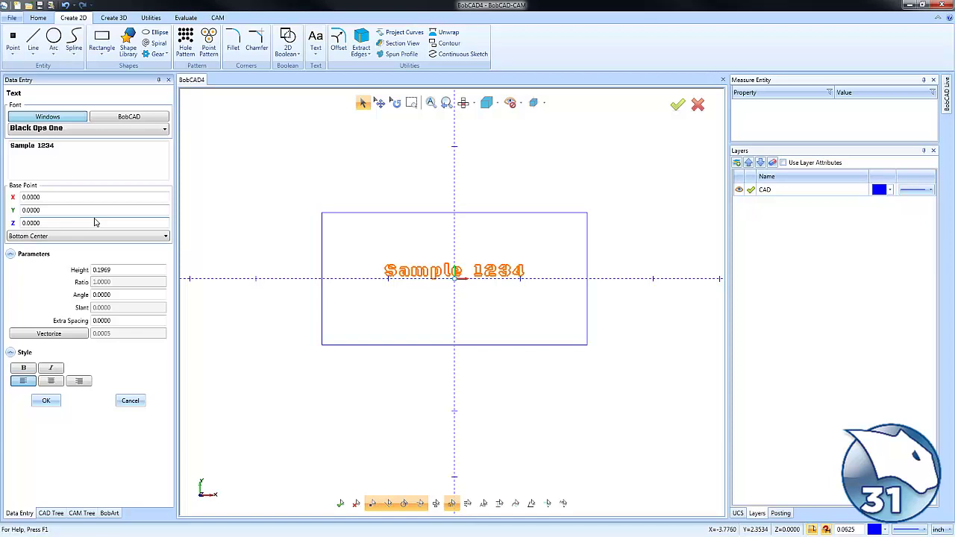
click(102, 129)
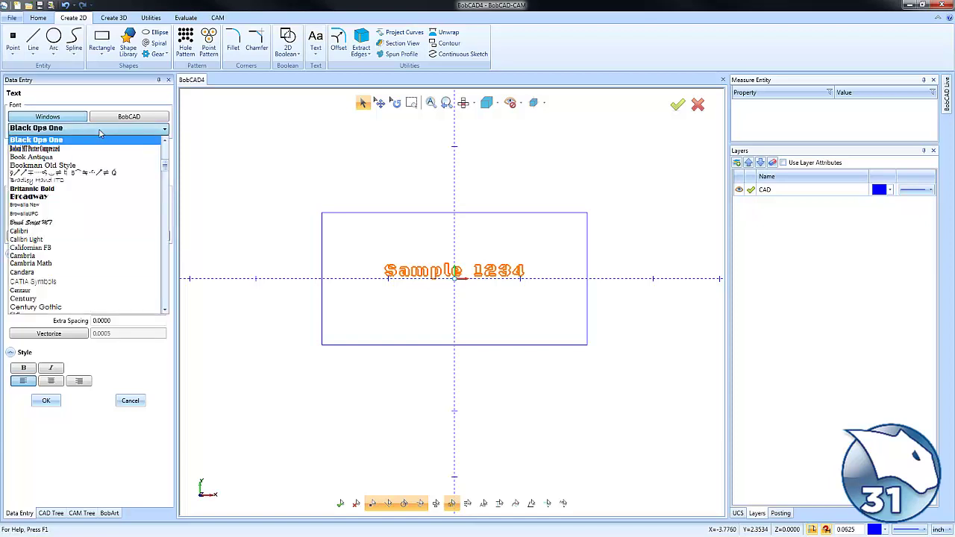
scroll(101, 216, down, 3)
scroll(101, 218, down, 4)
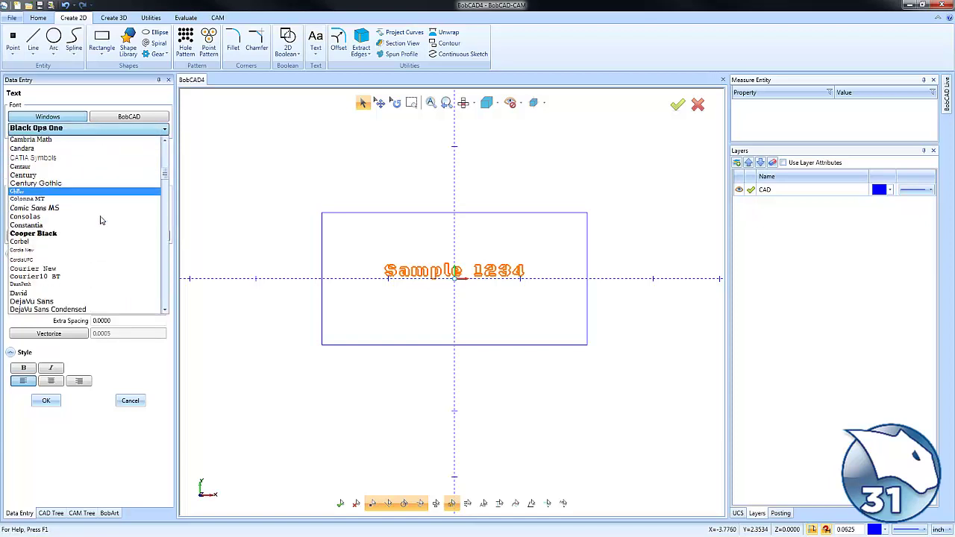
click(86, 209)
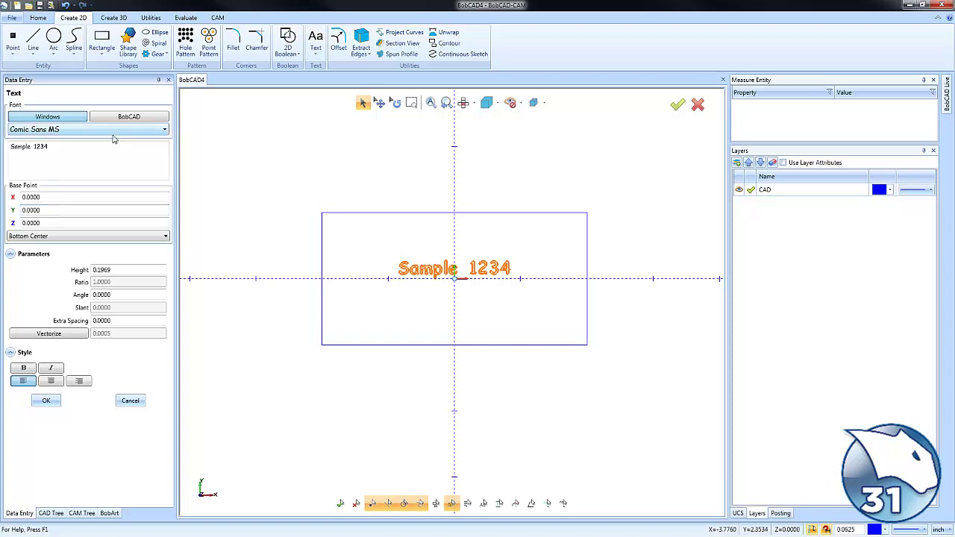
Switch to BobCAD fonts, try AFNT42 and AFNT48, then choose BobCAD Default.
click(145, 120)
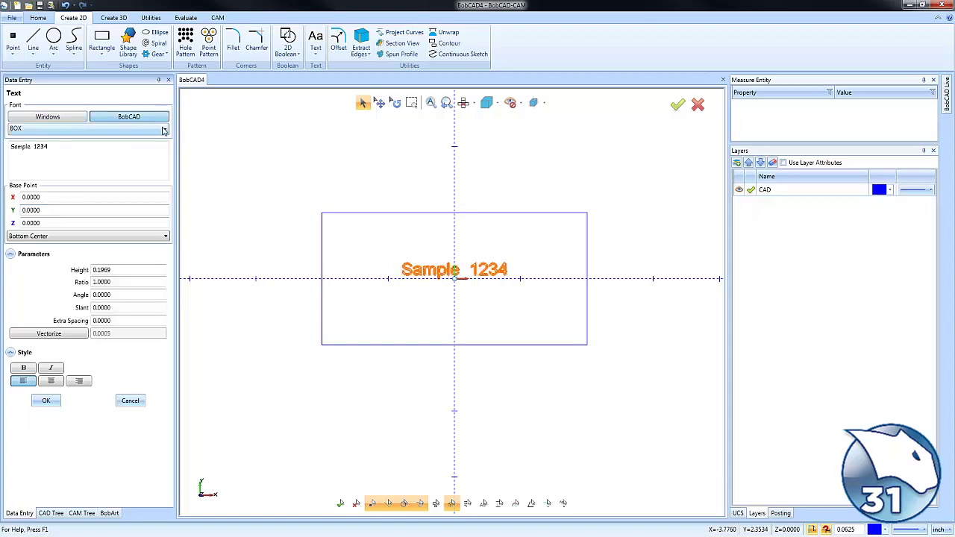
click(164, 129)
click(129, 179)
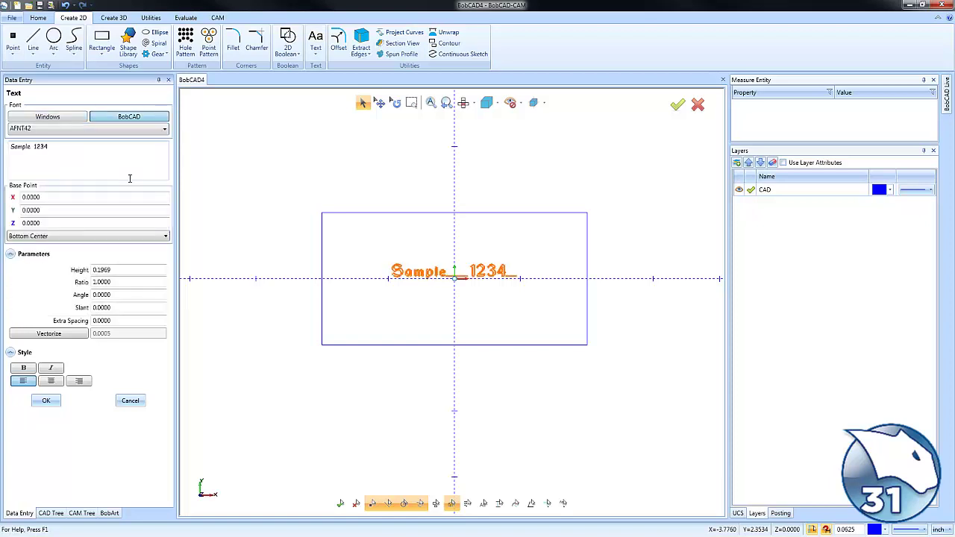
click(120, 129)
click(82, 236)
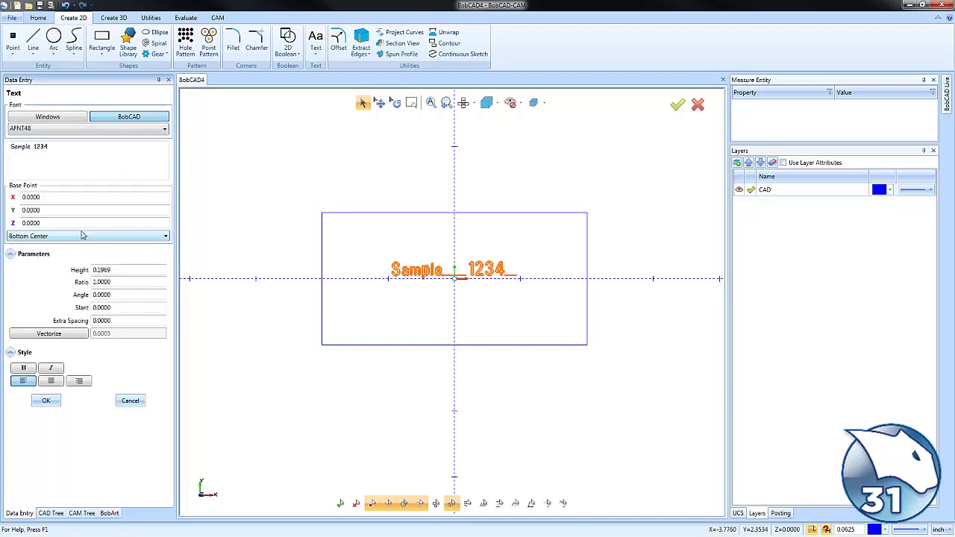
click(82, 130)
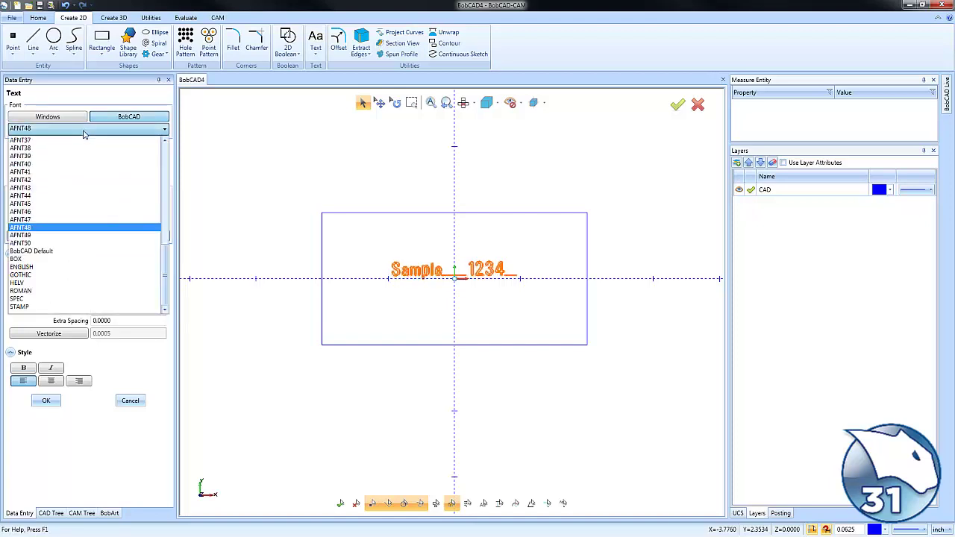
click(80, 252)
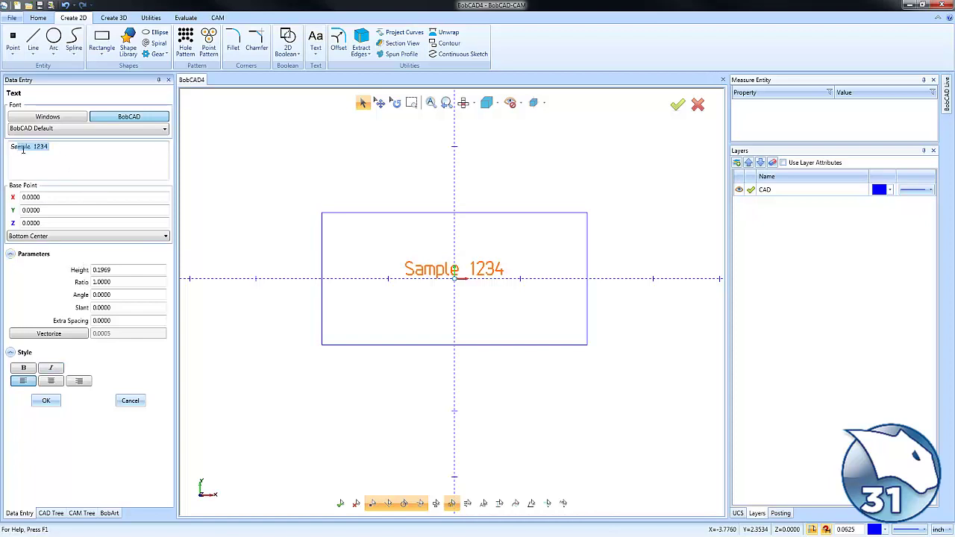
Select the whole text string, apply centre alignment, and collapse the Style section.
triple_click(61, 152)
click(51, 382)
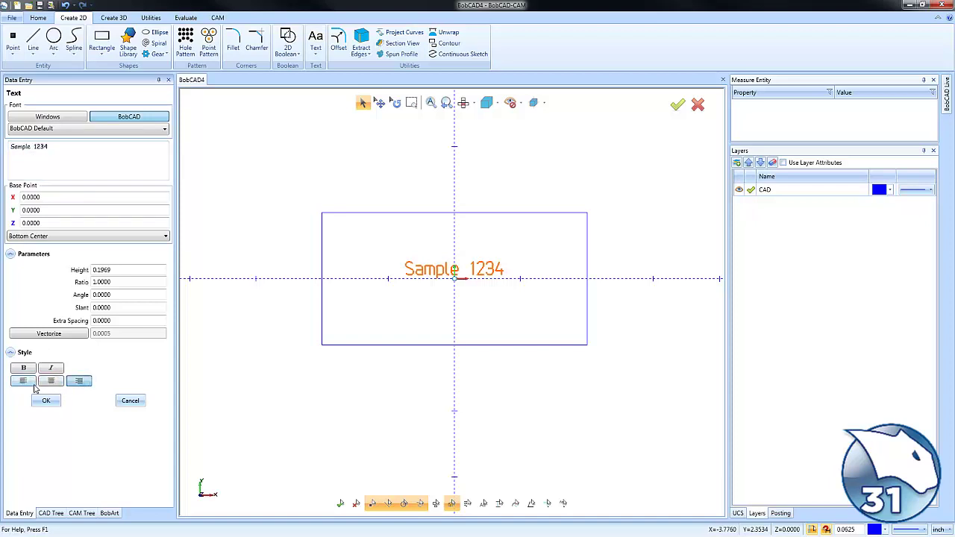
click(11, 352)
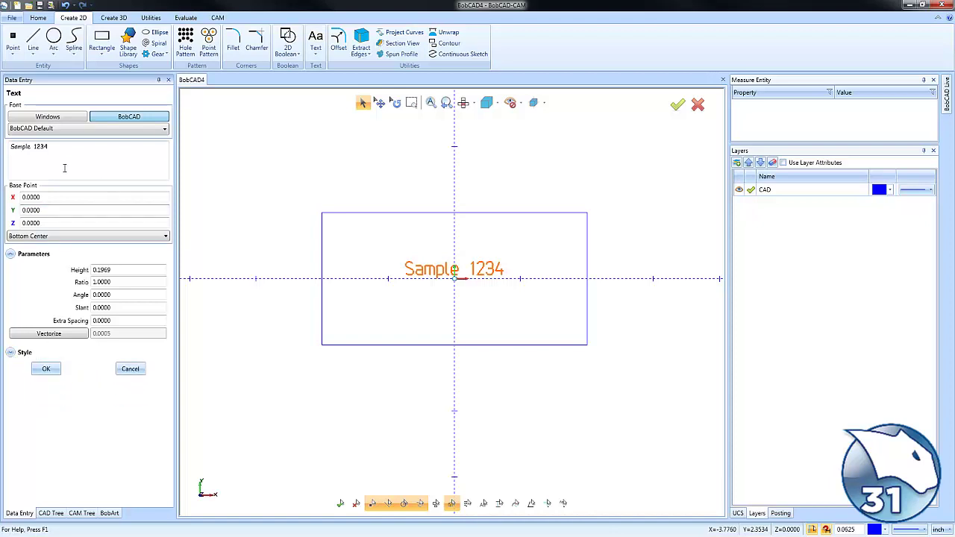
Try the Bottom Center and Right Center base points, then set the text base point to Center.
click(96, 237)
click(91, 249)
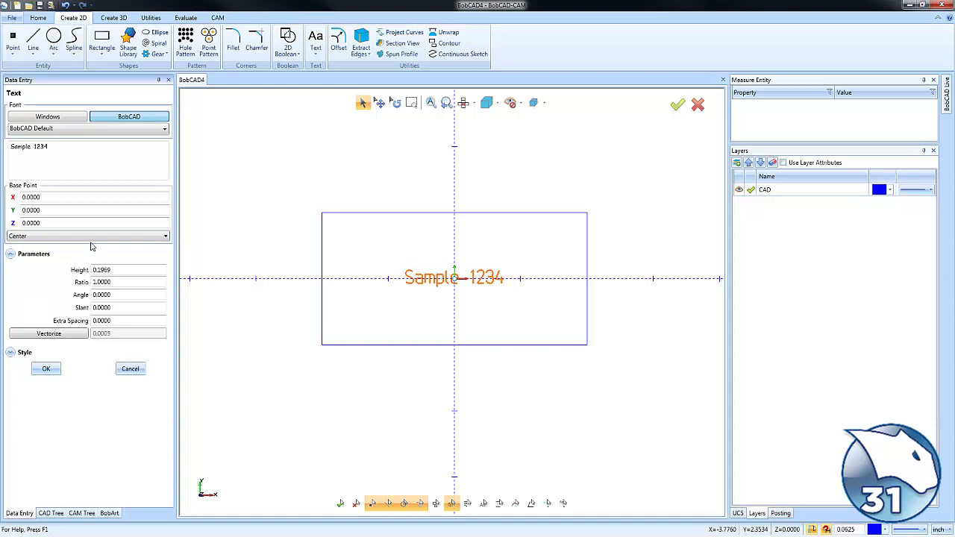
click(91, 238)
click(88, 262)
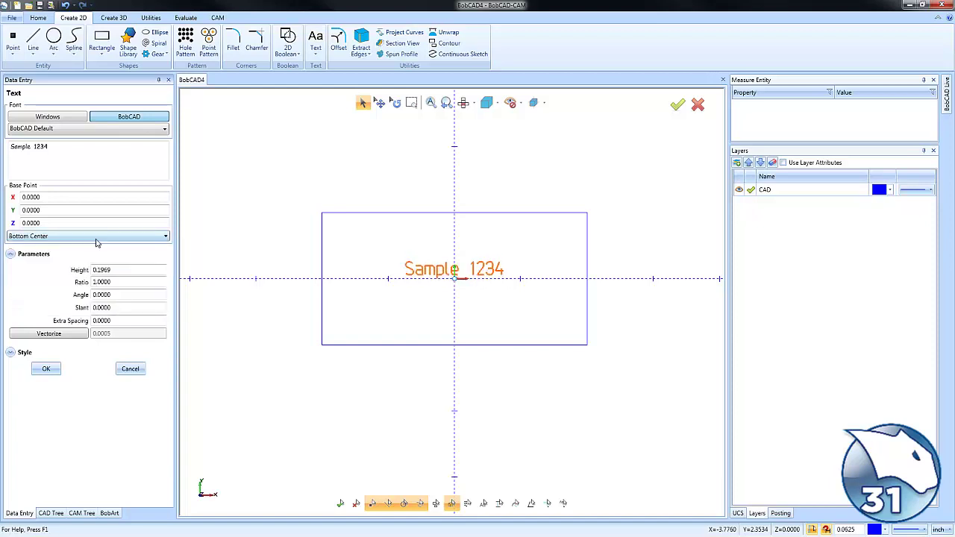
click(96, 238)
click(93, 278)
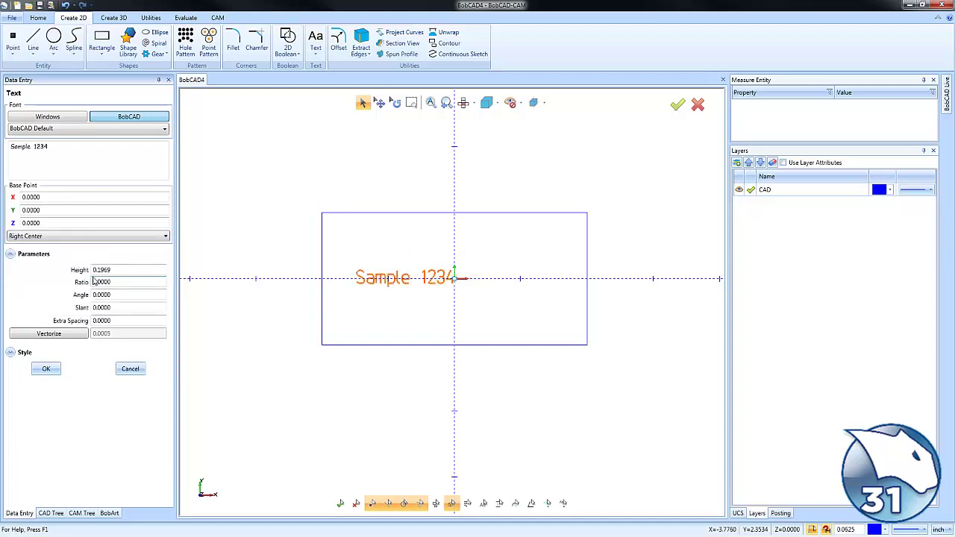
click(94, 238)
click(92, 249)
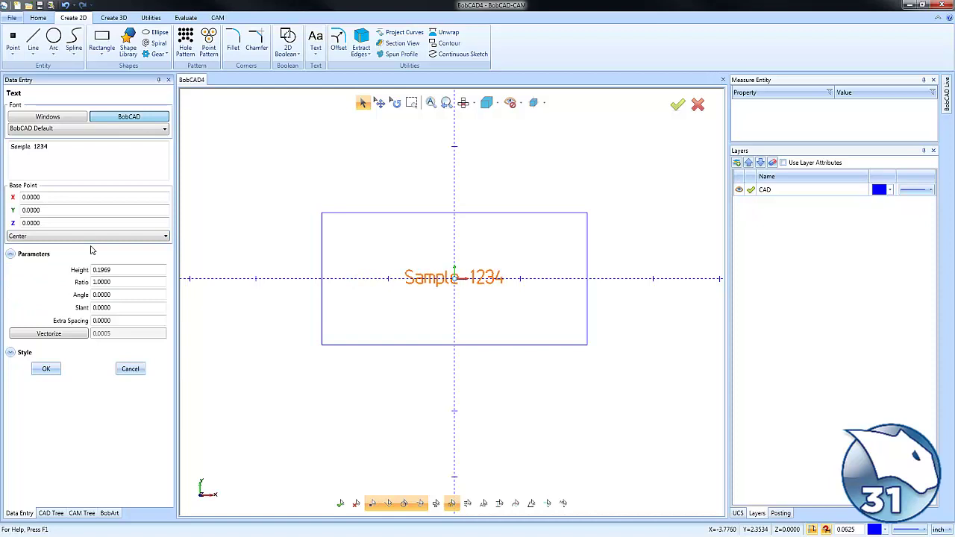
Enter base point X/Y of 5, reset both to 0, then drop the text at X 1.0, Y -0.625.
click(56, 197)
text(5)
key(Tab)
text(5)
key(Tab)
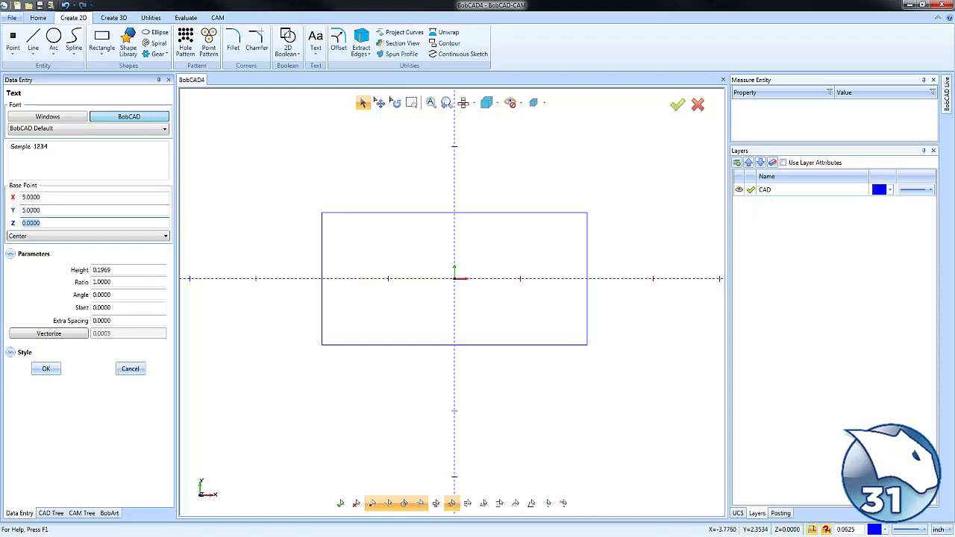
click(67, 197)
text(0)
key(Tab)
text(0)
key(Tab)
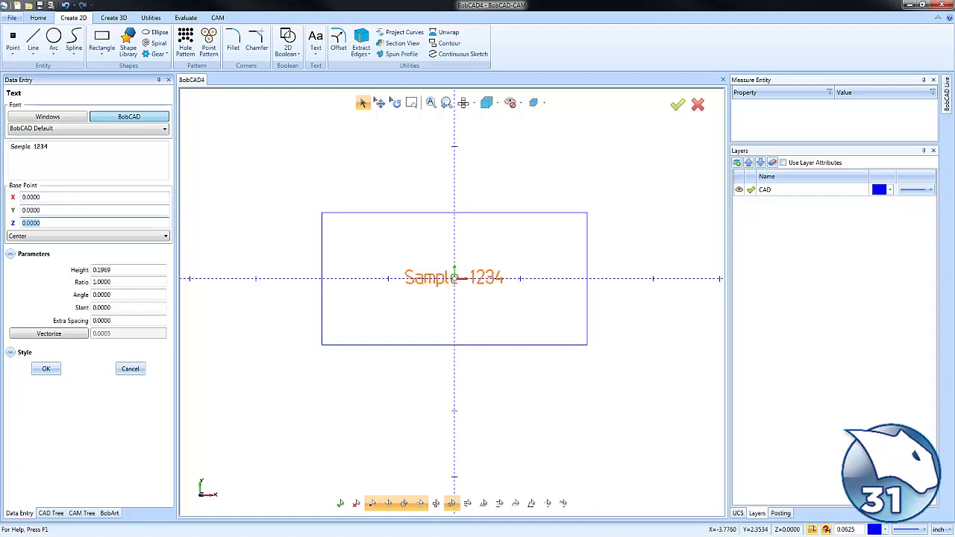
click(454, 283)
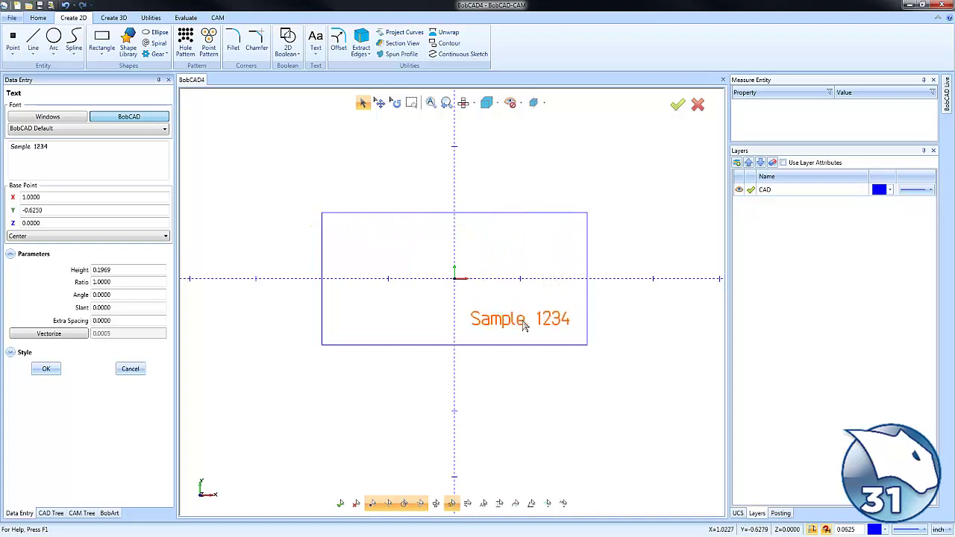
click(523, 326)
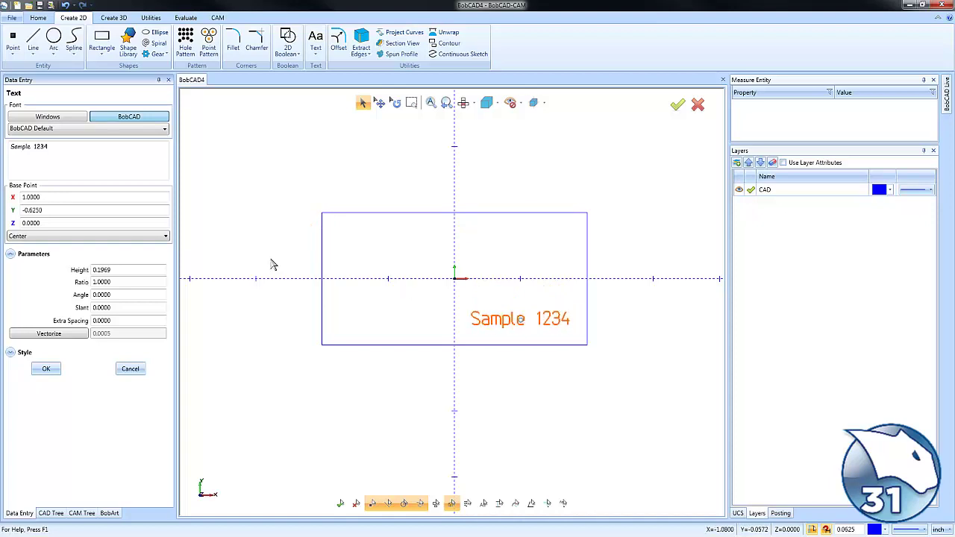
Change the text height to 1, then to 0.25.
double_click(112, 270)
text(1)
key(Return)
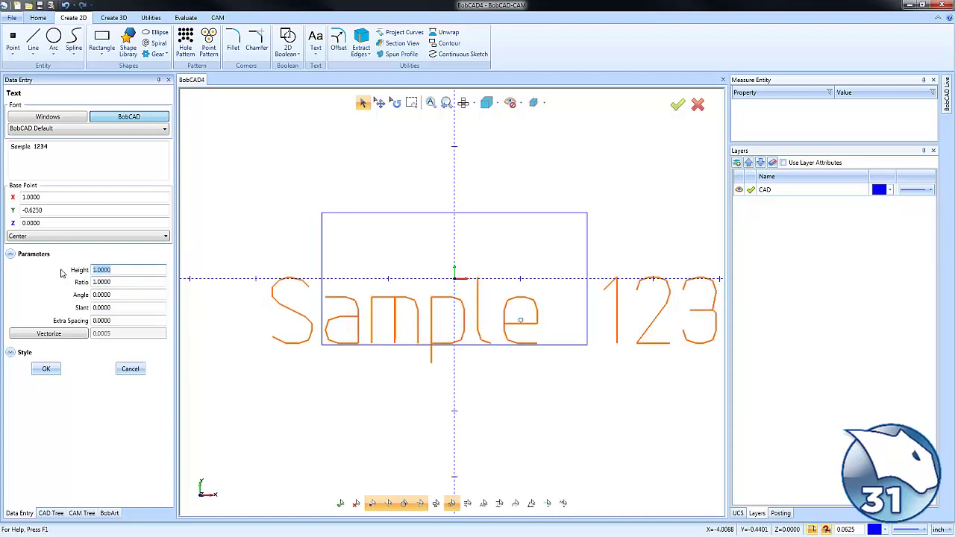
text(.25)
key(Tab)
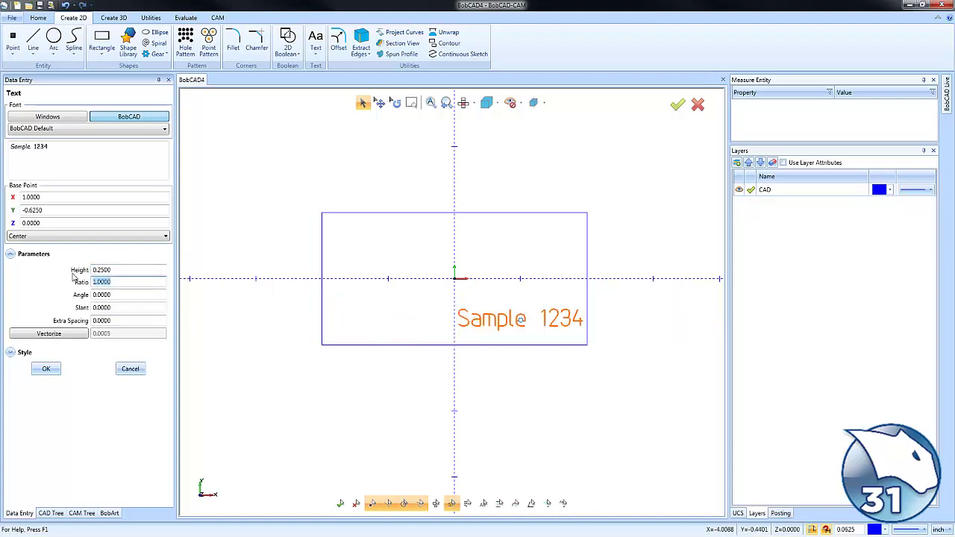
Rotate the text to a 45° angle, then return it to 0° so it is horizontal.
key(Tab)
text(45)
key(Tab)
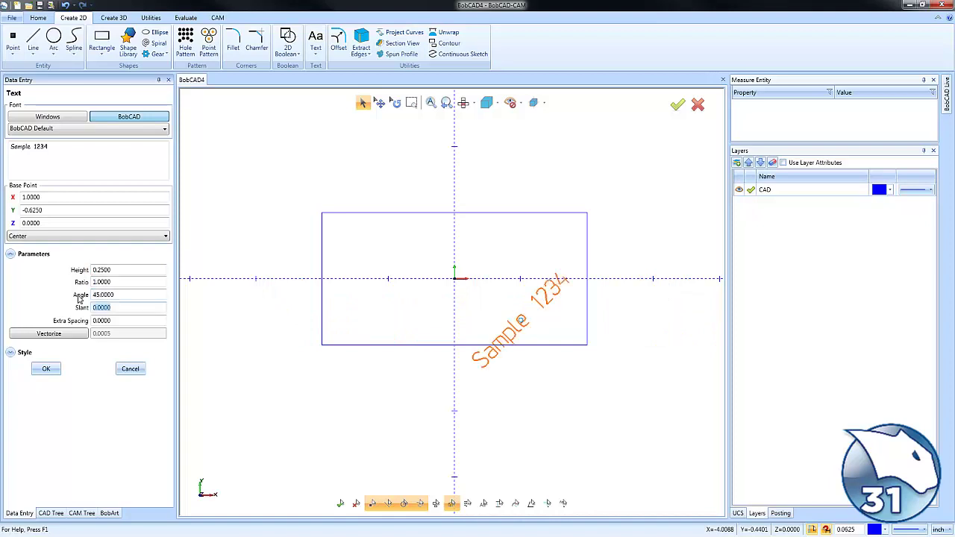
key(shift+Tab)
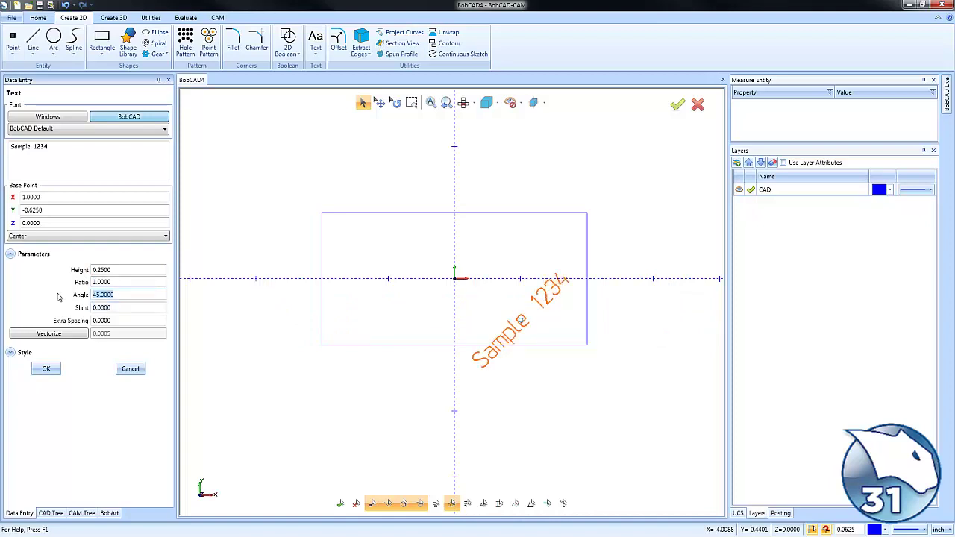
text(0)
key(Tab)
key(Tab)
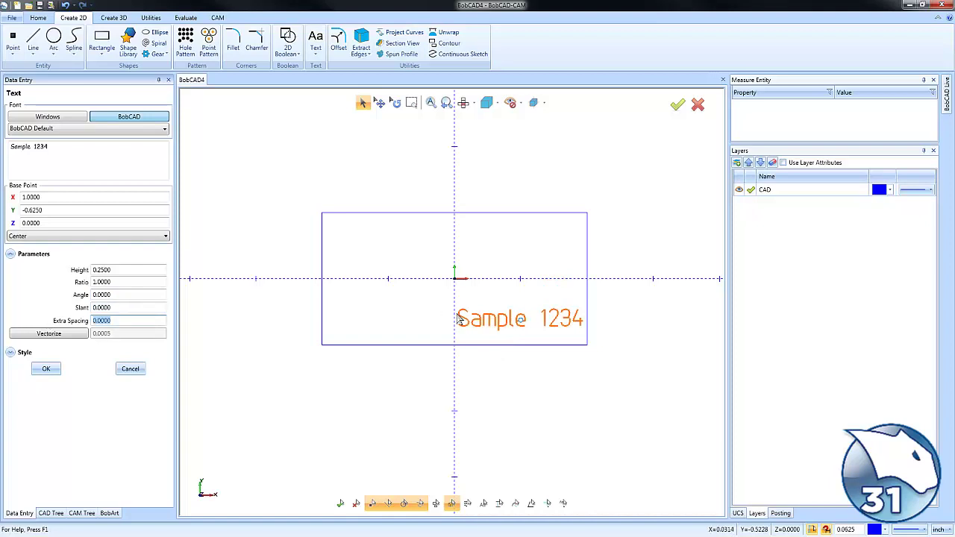
Confirm the text placement, end the Text command, and dismiss the Text options dropdown.
click(46, 369)
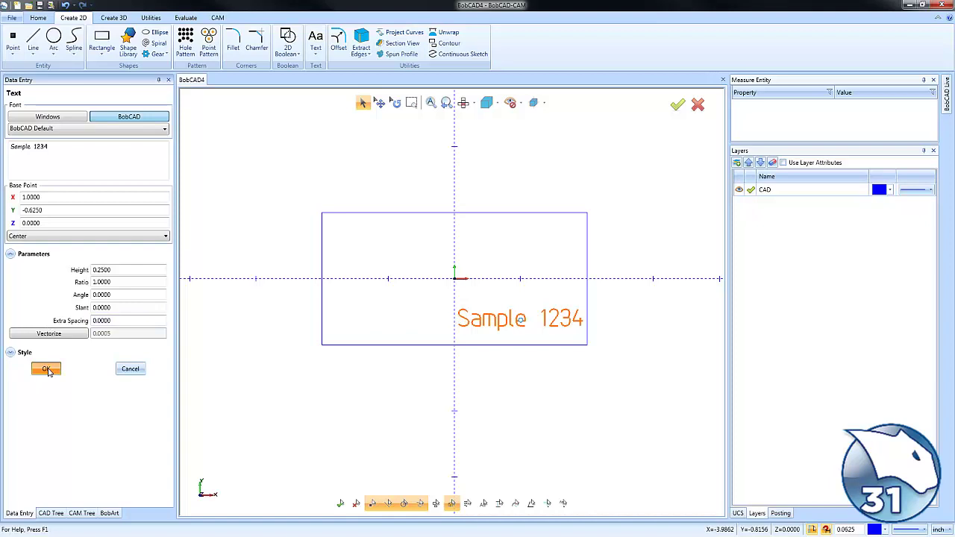
click(141, 370)
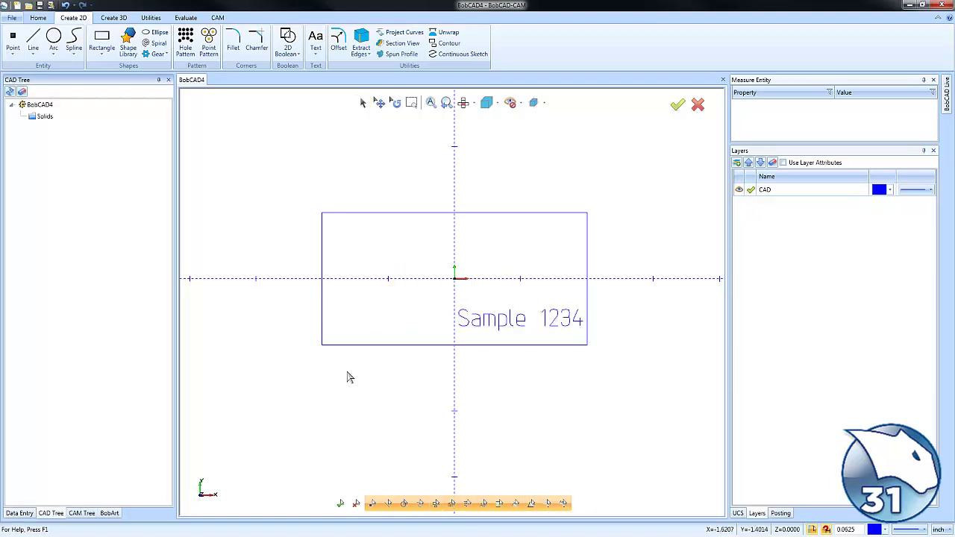
click(318, 56)
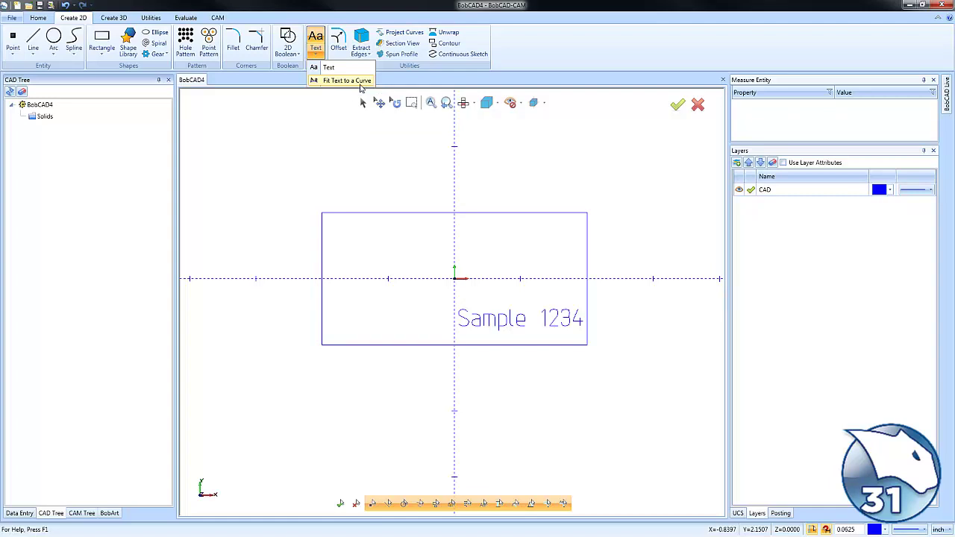
click(375, 166)
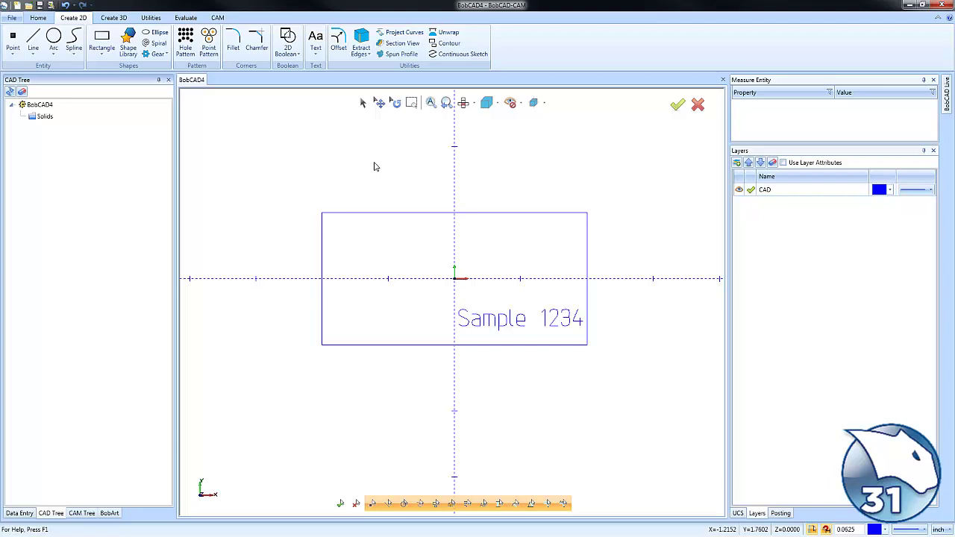
Add a New Job under CAM Defaults and define a 4 x 2 x 1 stock with the Stock Wizard.
click(88, 513)
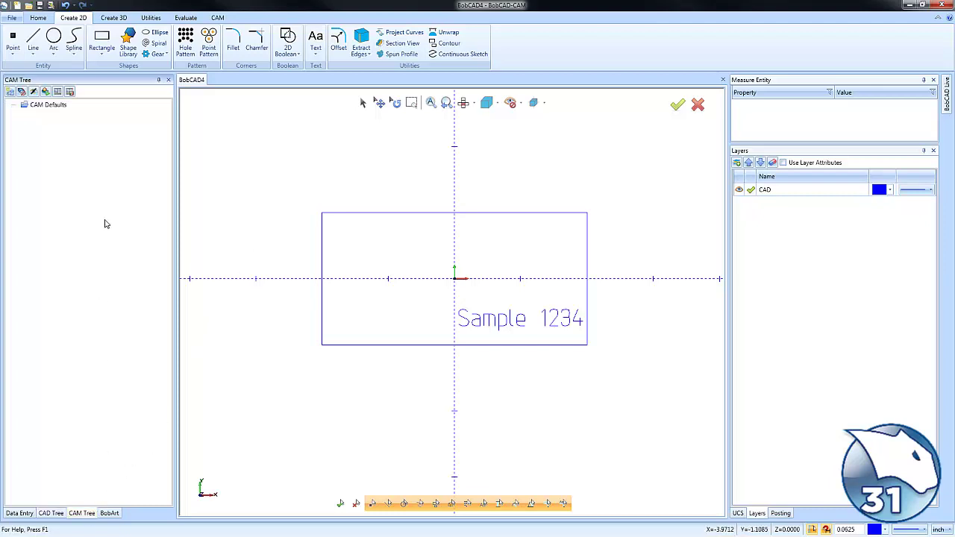
right_click(68, 110)
click(94, 118)
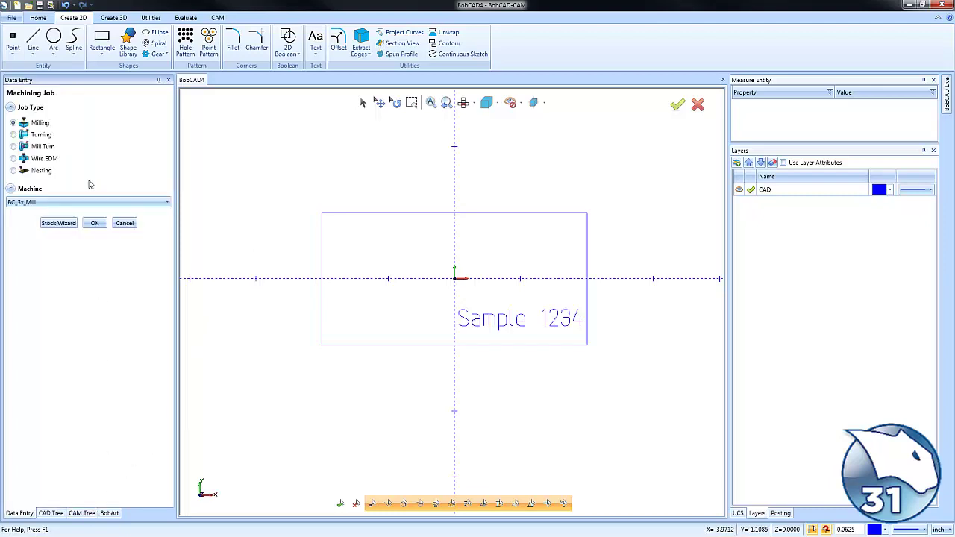
click(59, 224)
click(57, 180)
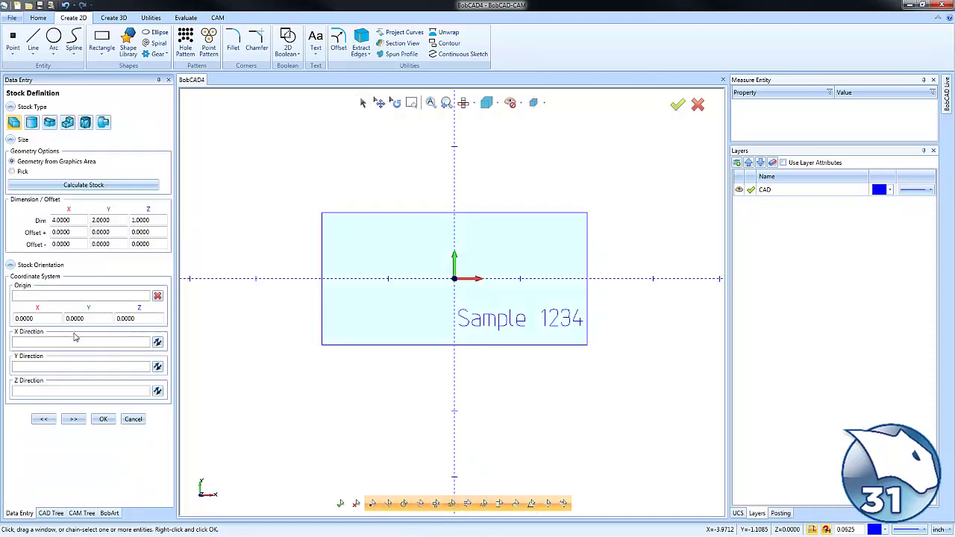
click(103, 419)
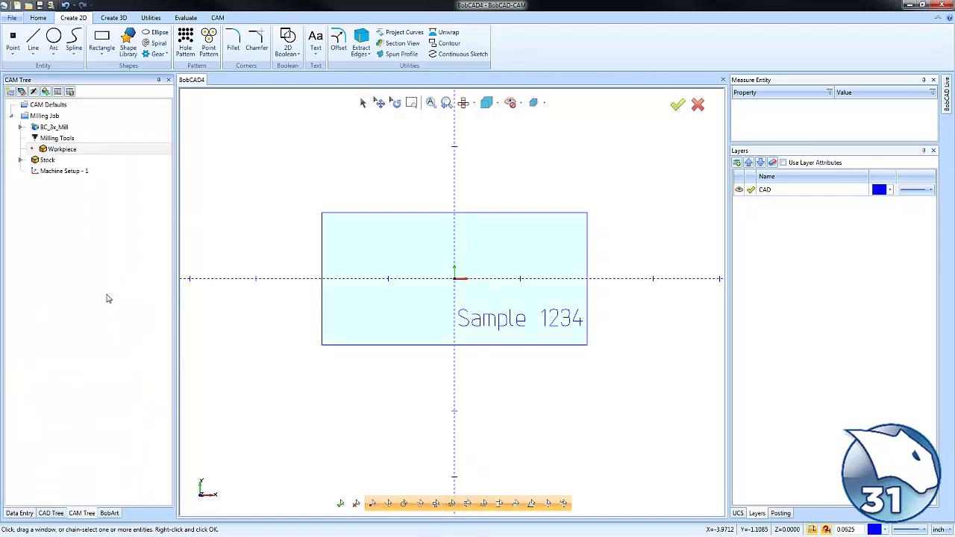
Add a Mill 2 Axis feature on the Sample 1234 text with 0.015 total depth.
right_click(76, 172)
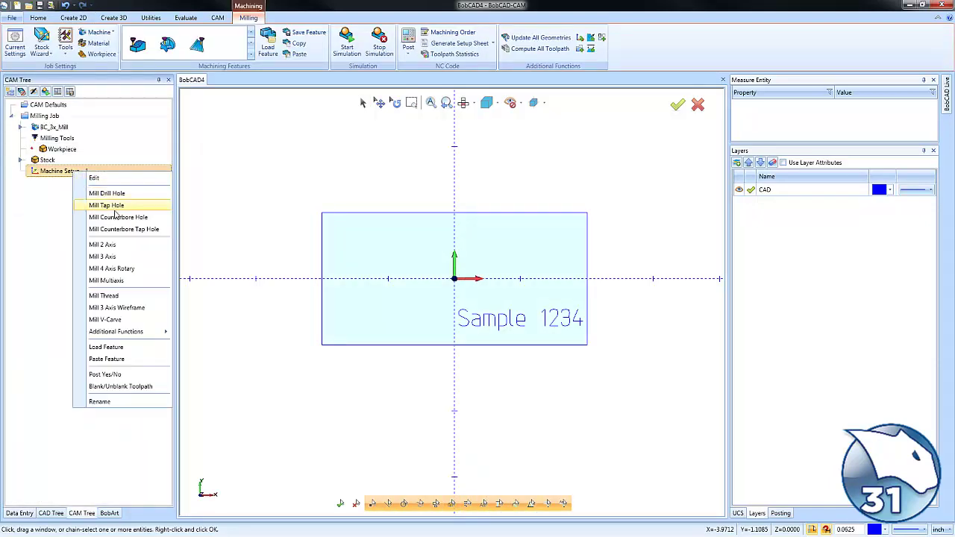
click(133, 248)
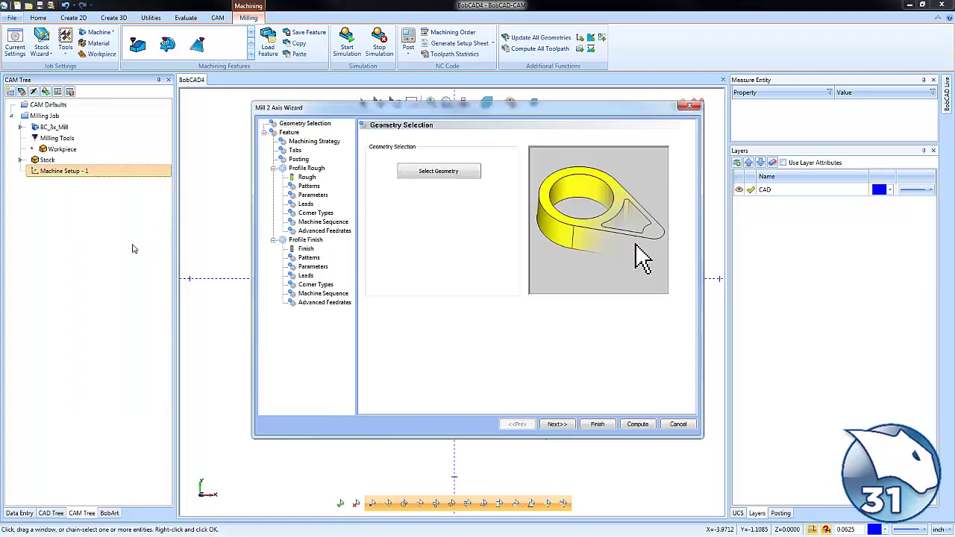
click(442, 174)
drag(456, 304, 568, 343)
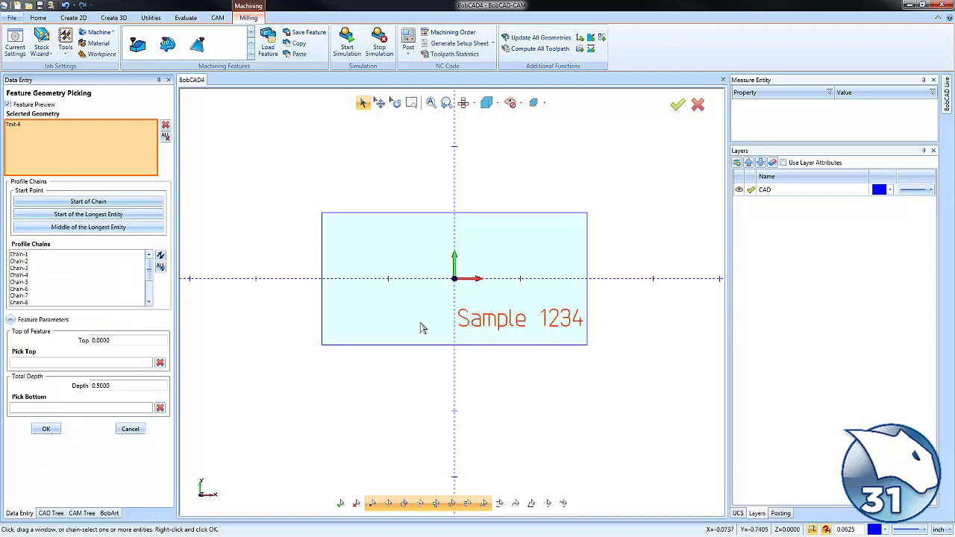
click(118, 385)
text(0.015)
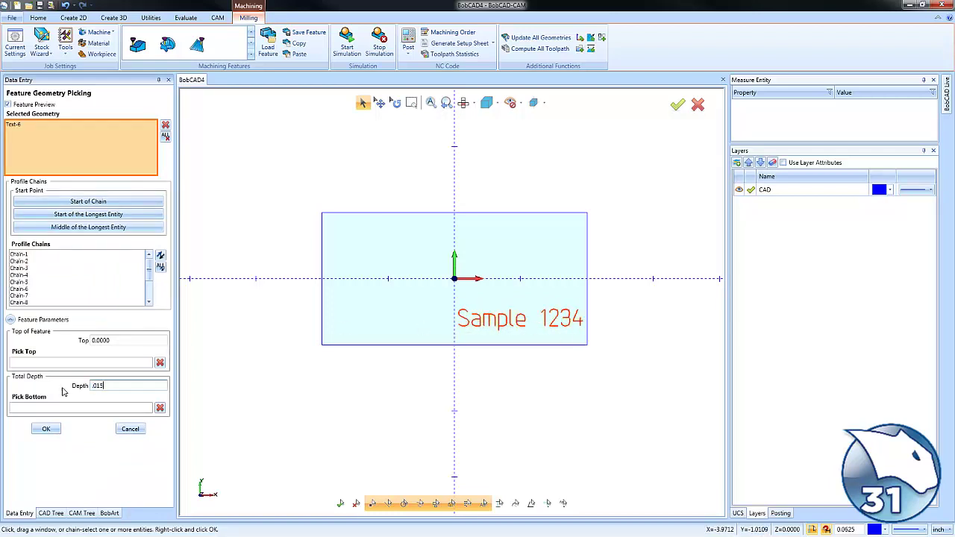
key(Tab)
click(46, 429)
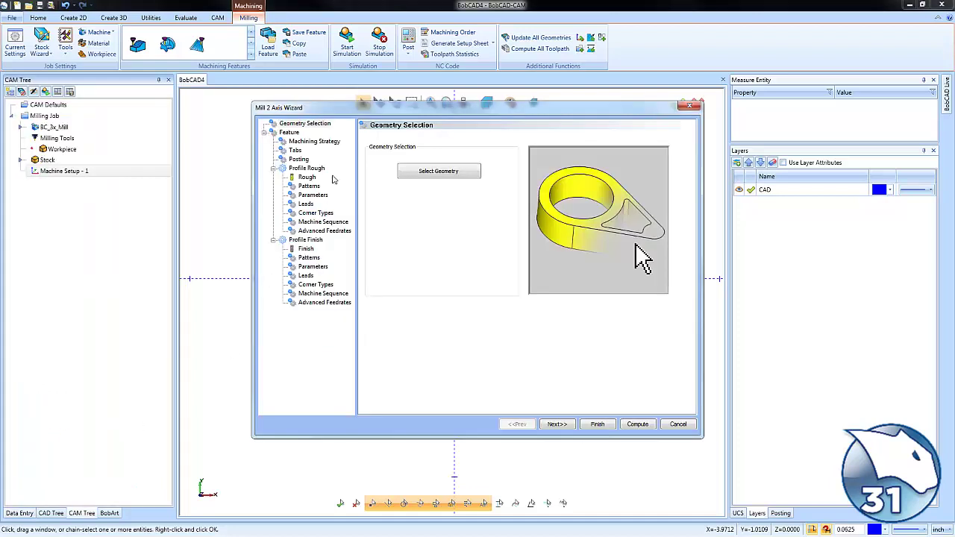
Set the feature's machining strategy to Engraving, then go through Tabs to the Rough tool page.
click(330, 144)
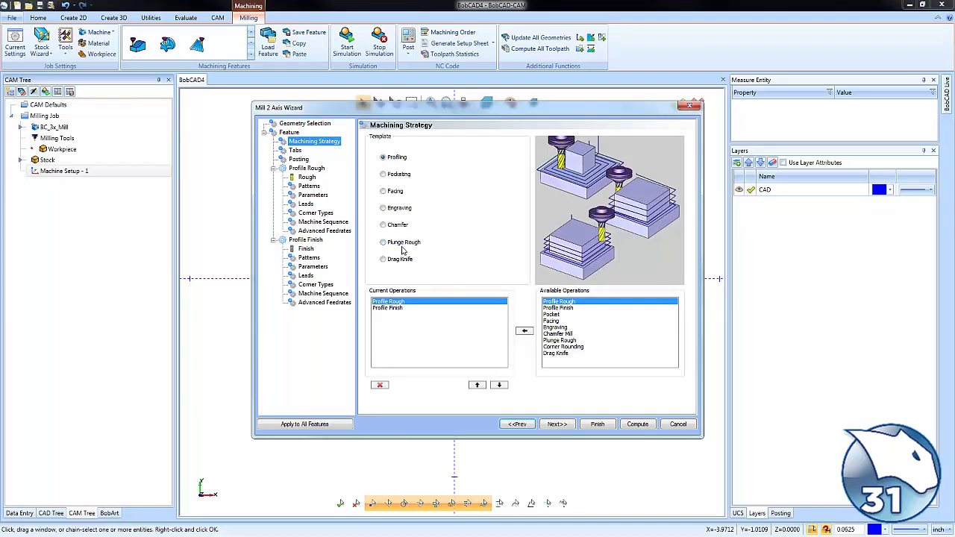
click(383, 208)
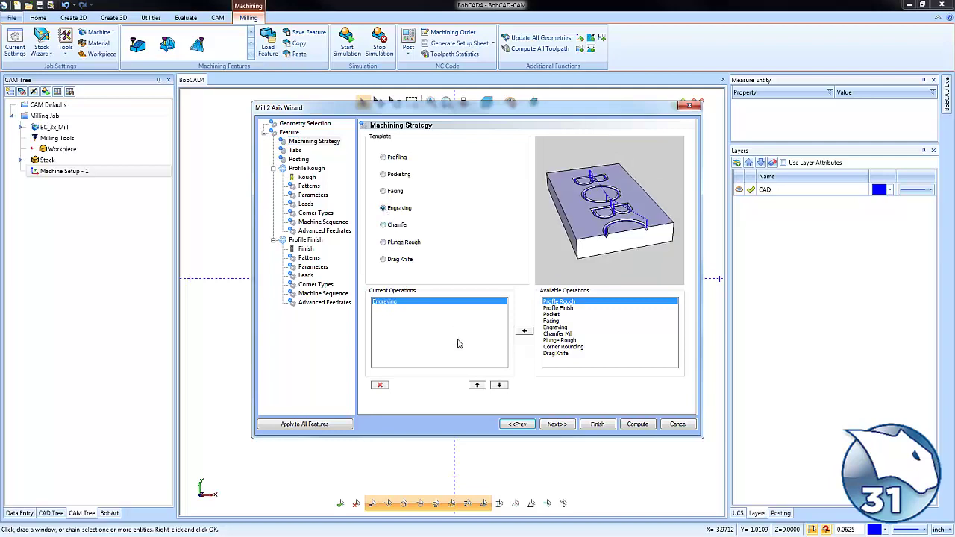
click(557, 423)
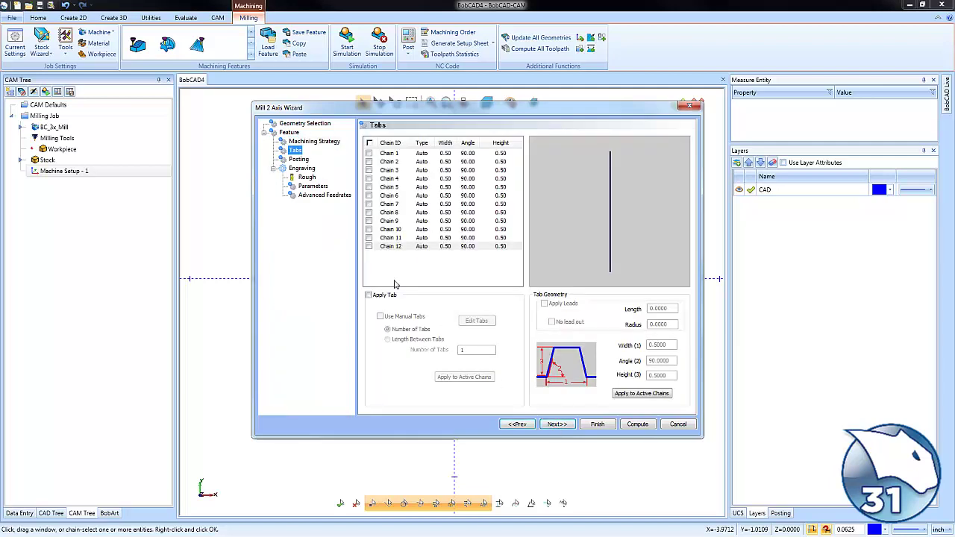
click(307, 177)
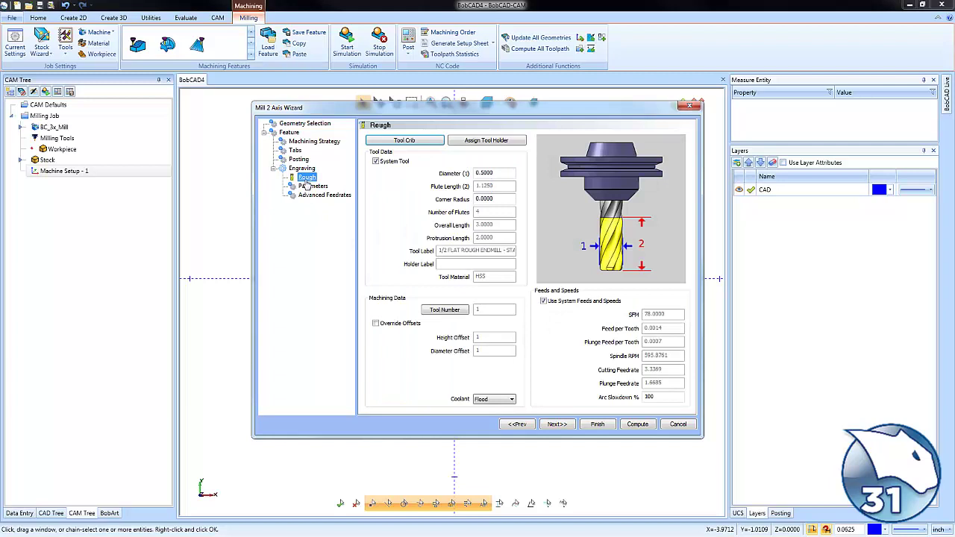
Assign the .375D - 60DEG - V-TOOL from the tool library to the engraving operation.
click(419, 141)
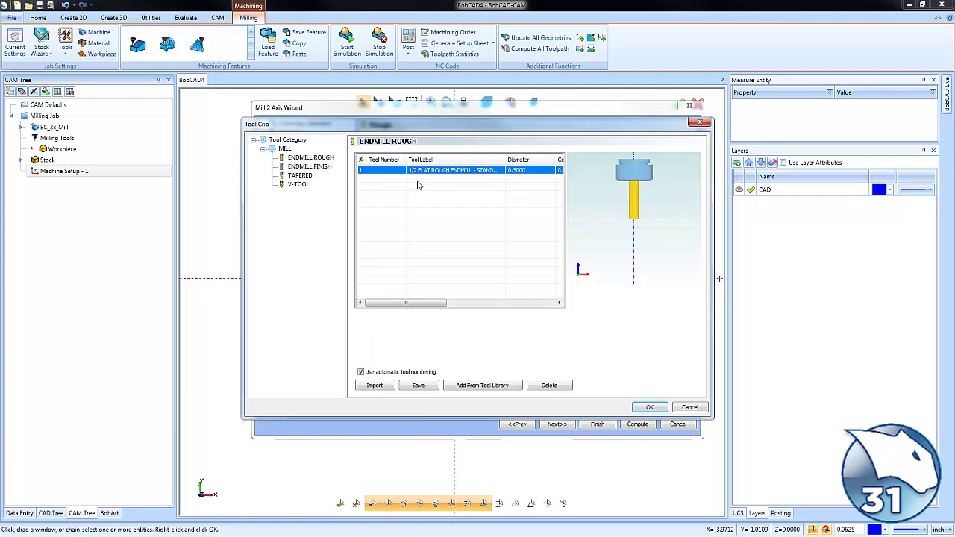
click(299, 184)
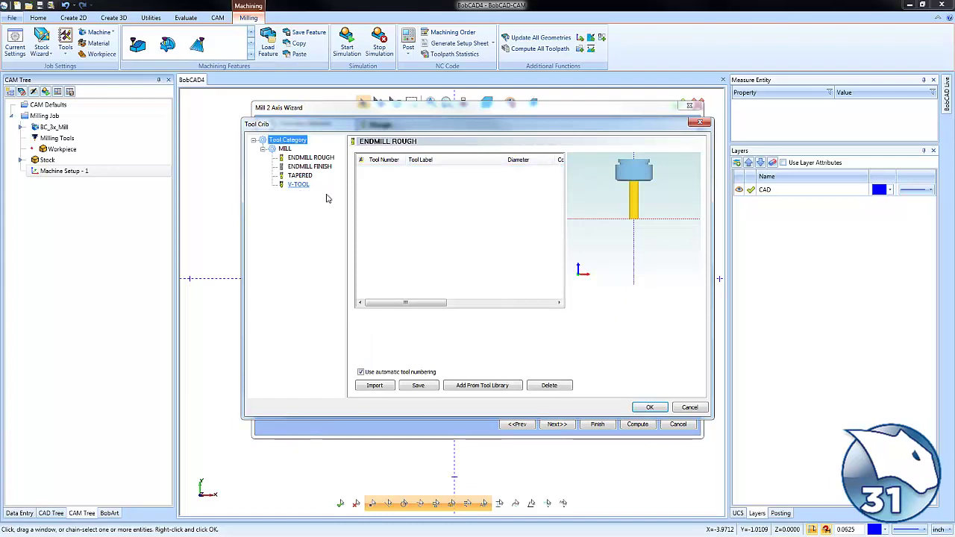
click(482, 385)
scroll(467, 276, down, 3)
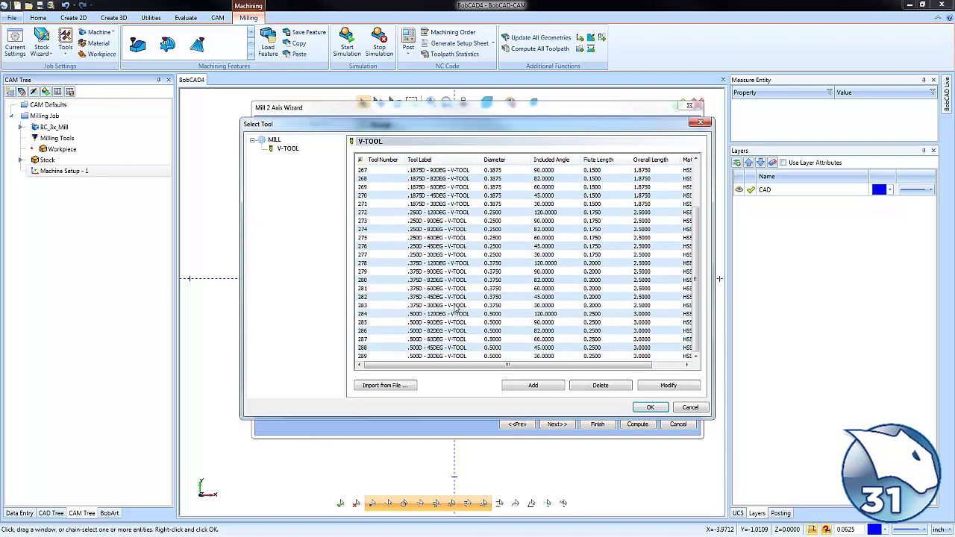
click(451, 289)
click(650, 407)
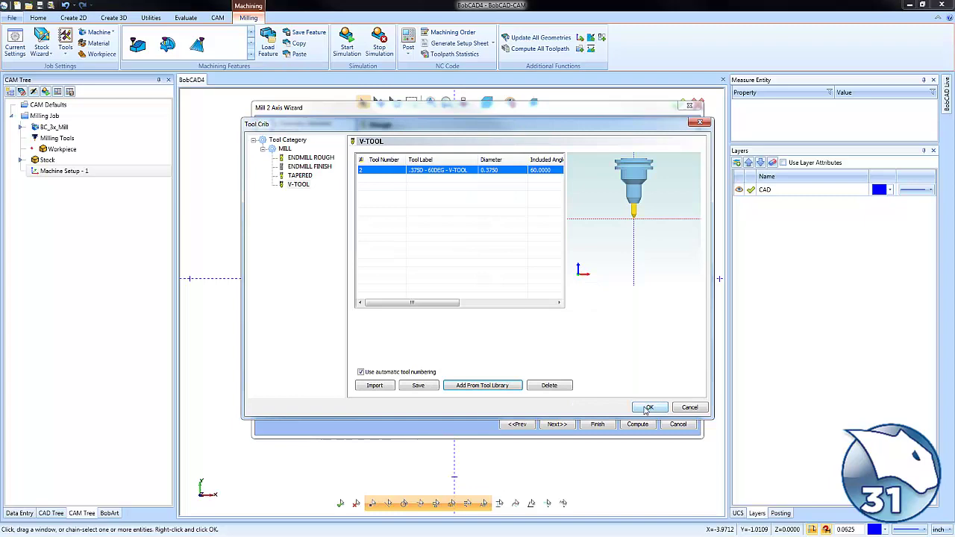
click(648, 408)
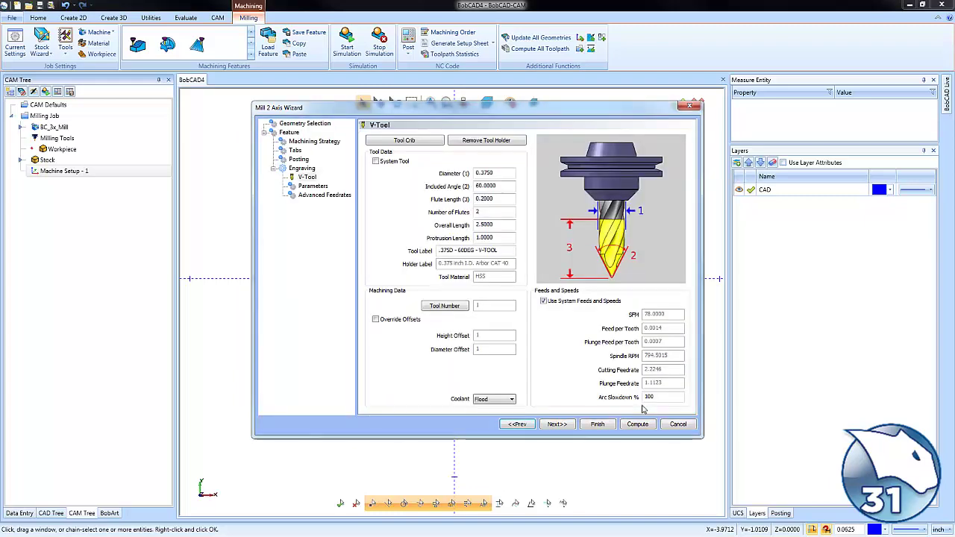
click(638, 425)
Orbit to a 3D view and backplot the Engraving toolpath from the CAM Tree.
middle_drag(506, 356, 405, 335)
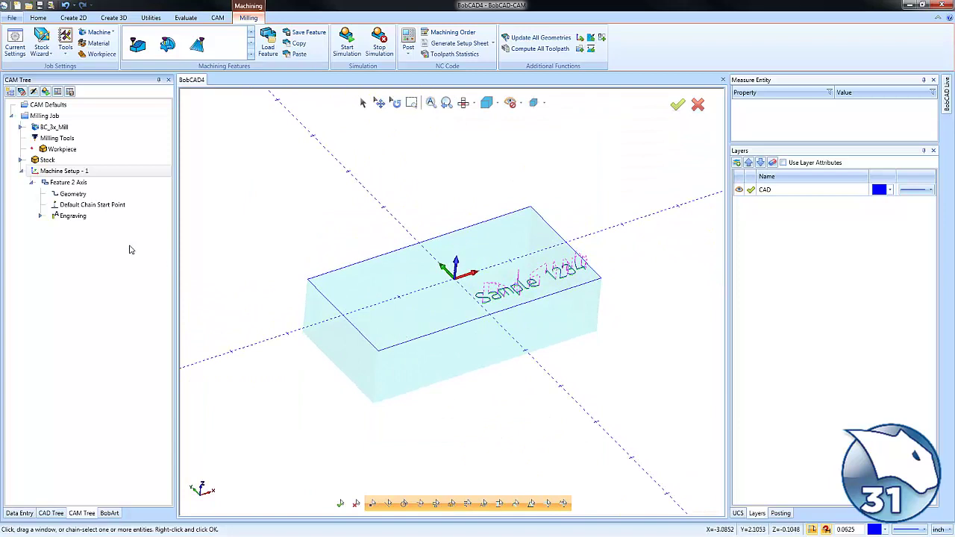
right_click(78, 217)
click(133, 251)
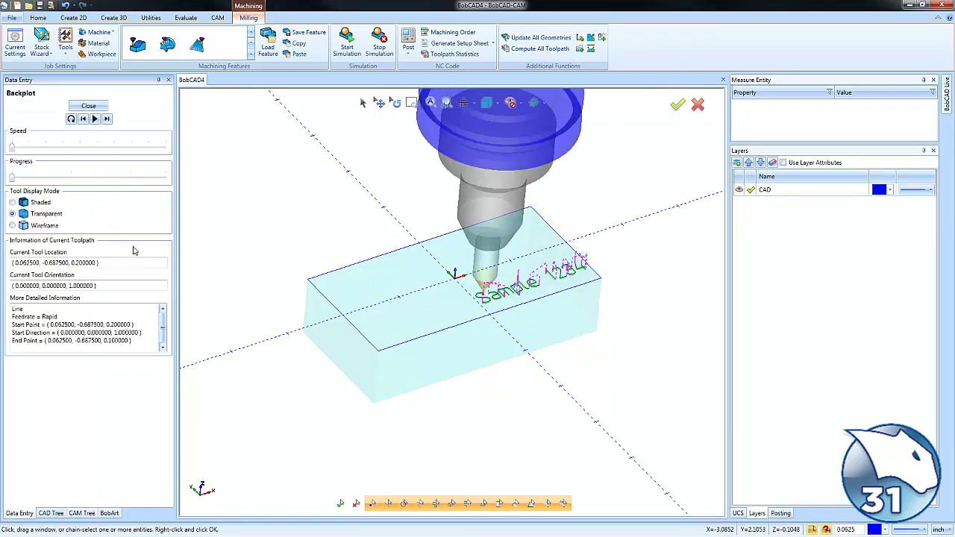